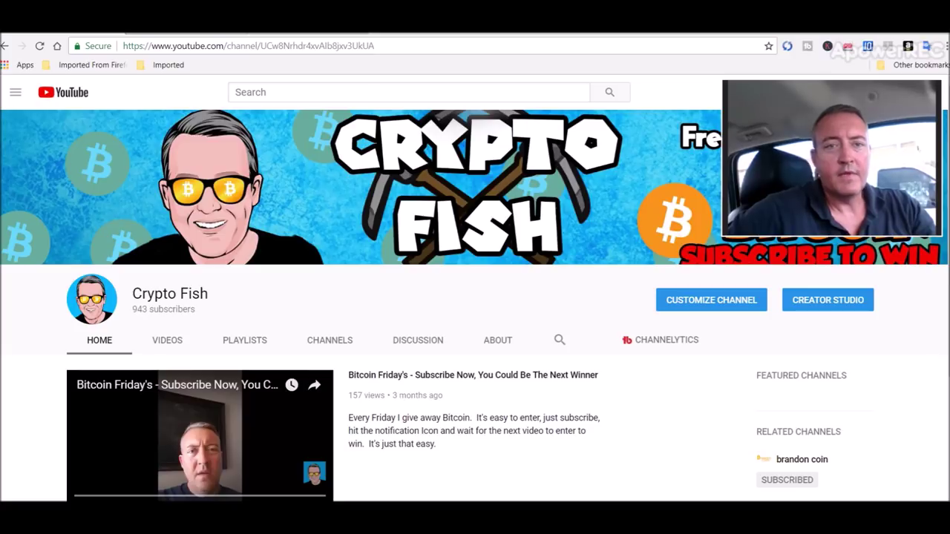
# Switch from the Crypto Fish YouTube channel to the BCFocus article about Honeyminer on laptops.
pyautogui.hotkey('ctrl', 'Tab')
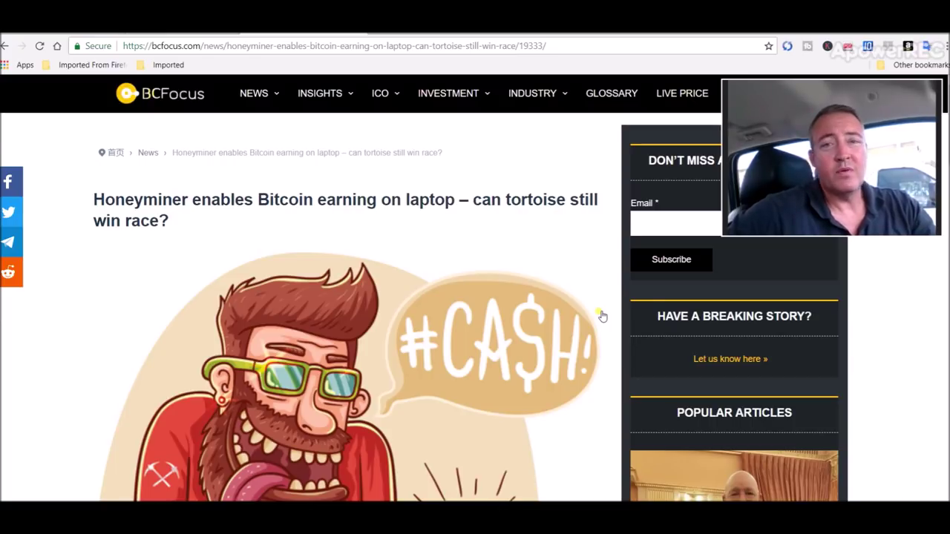
# Scroll the BCFocus article past the header image to the part about the dynamic mining pool.
pyautogui.scroll(-10, 353, 288)
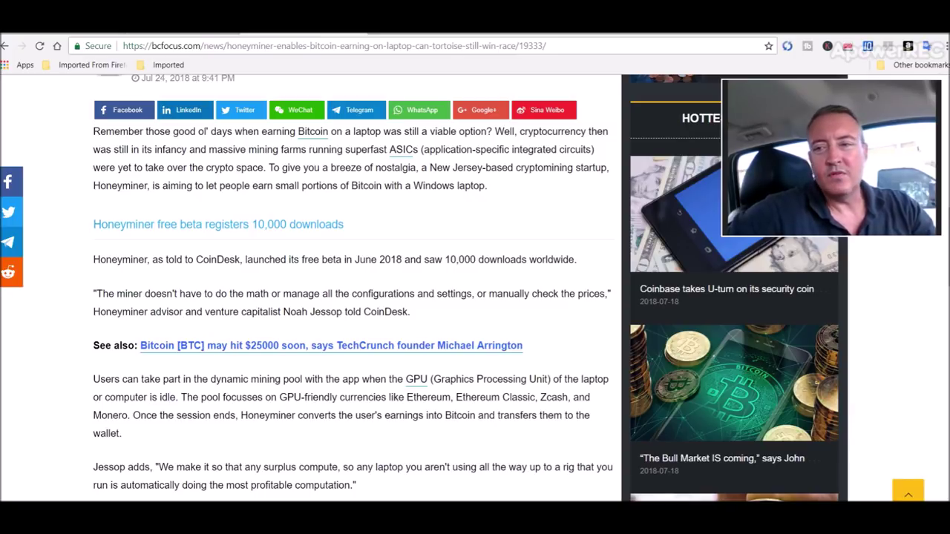
pyautogui.scroll(-4, 465, 289)
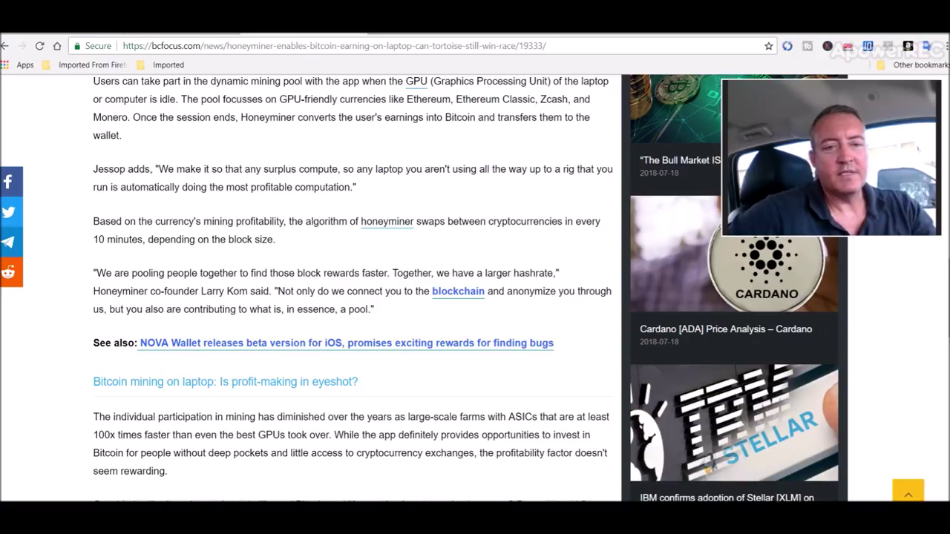
# Scroll to the end of the Honeyminer article and back up to the top.
pyautogui.scroll(-4, 466, 288)
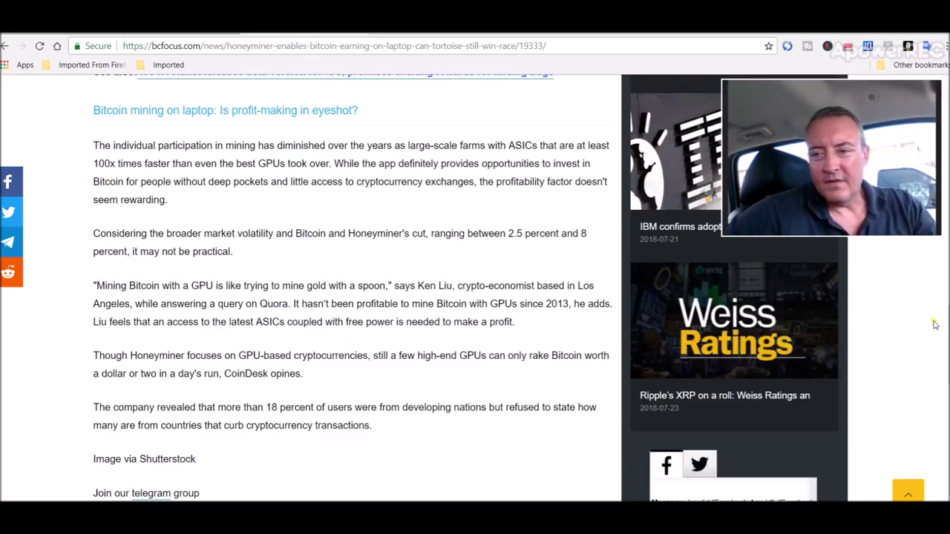
pyautogui.scroll(15, 475, 297)
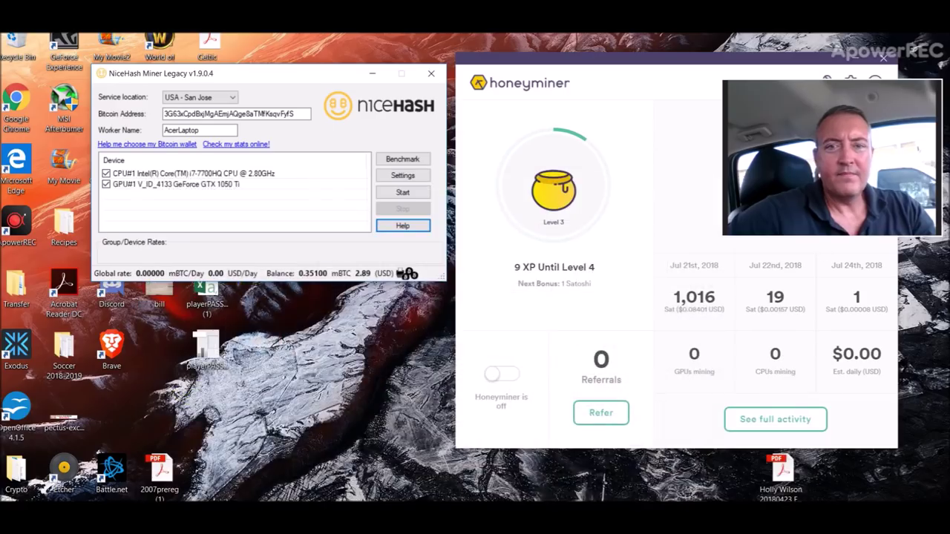
# Place NiceHash at the left with Honeyminer beside it, showing its 1,036-satoshi balance.
pyautogui.moveTo(779, 88)
pyautogui.mouseDown()
pyautogui.moveTo(779, 129)
pyautogui.moveTo(784, 106)
pyautogui.mouseUp()
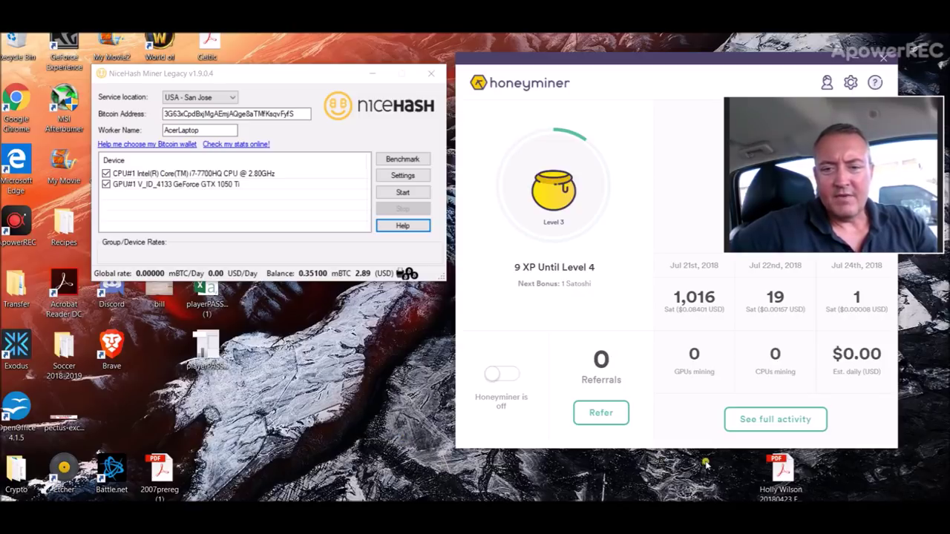
pyautogui.moveTo(927, 230)
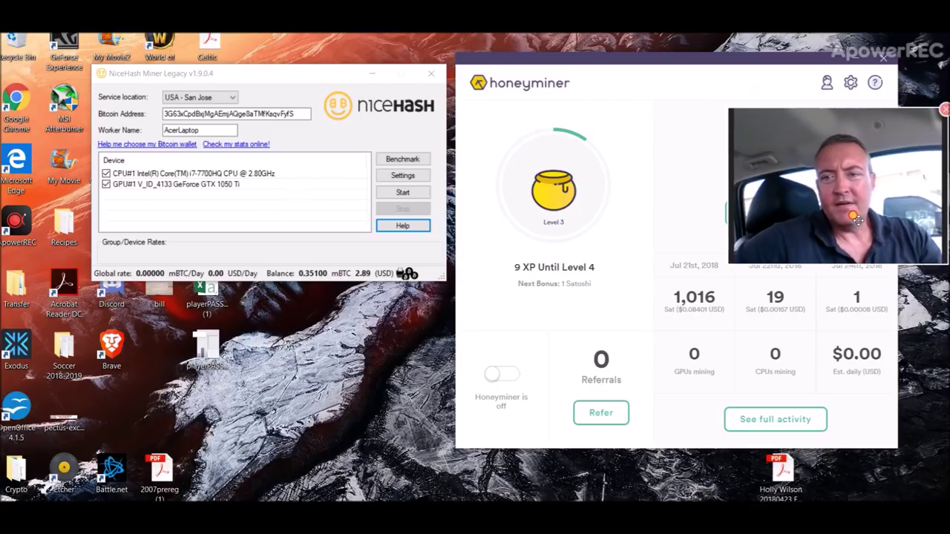
pyautogui.moveTo(854, 216); pyautogui.dragTo(861, 159)
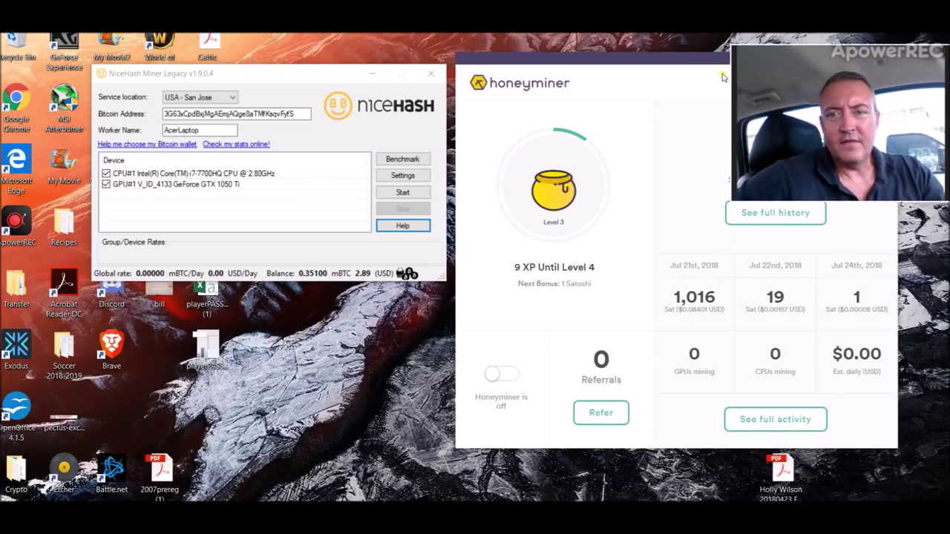
pyautogui.moveTo(702, 54)
pyautogui.mouseDown()
pyautogui.moveTo(695, 172)
pyautogui.moveTo(694, 61)
pyautogui.mouseUp()
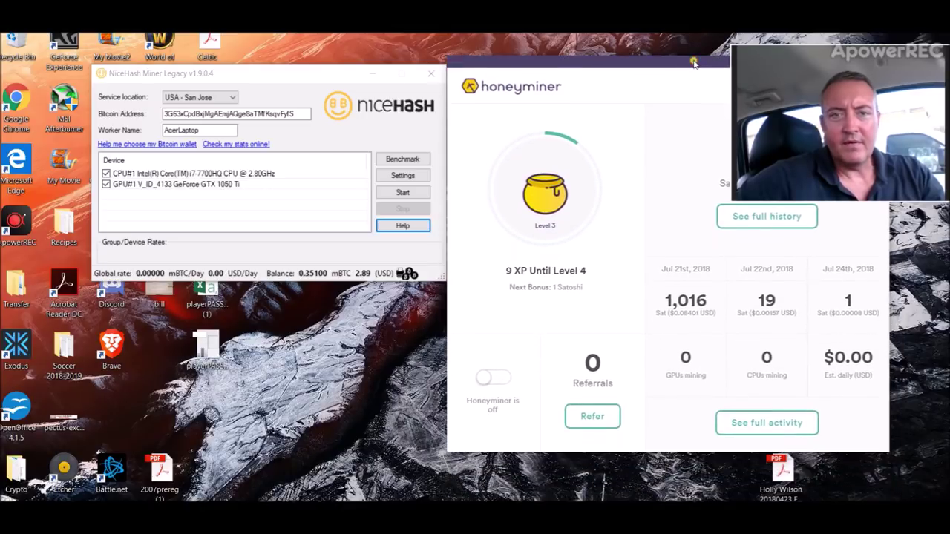
pyautogui.moveTo(258, 75); pyautogui.dragTo(174, 81)
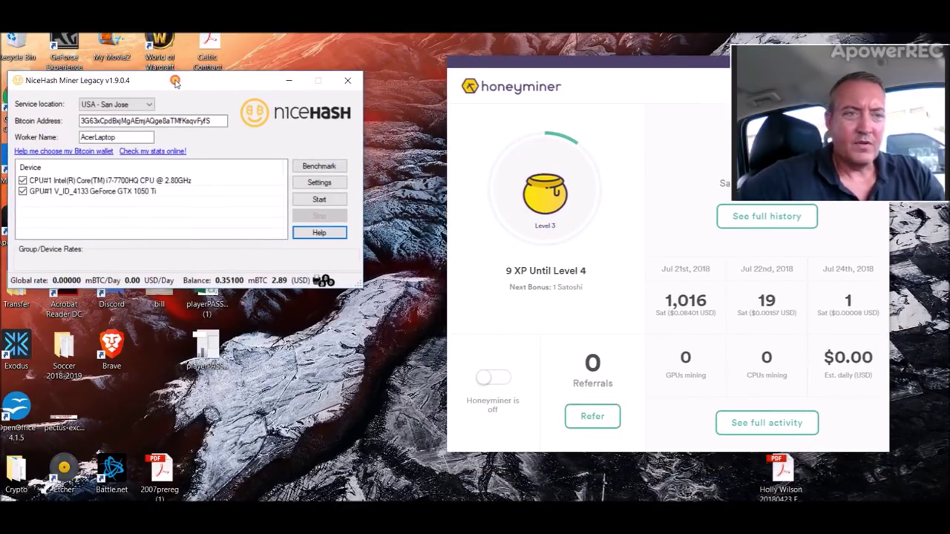
pyautogui.moveTo(499, 67); pyautogui.dragTo(419, 118)
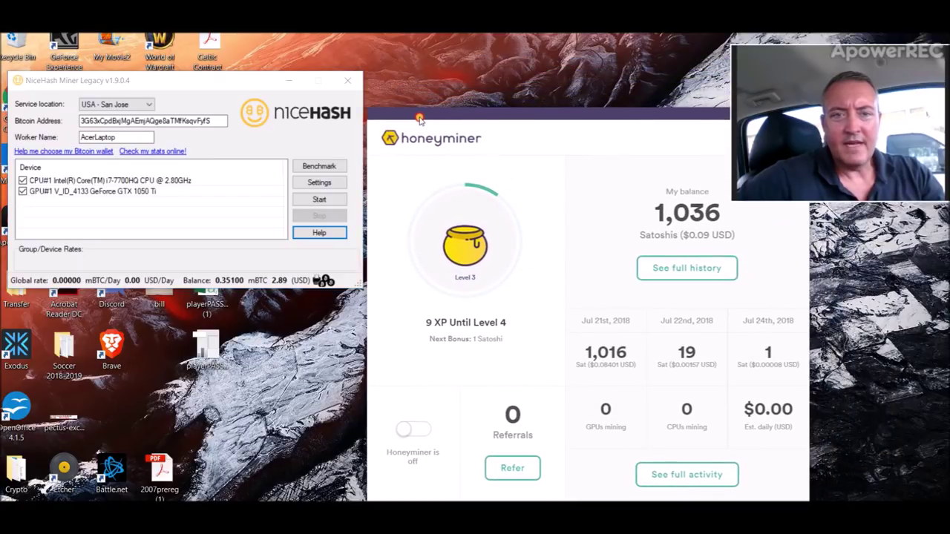
# Start mining on the i7 CPU and GTX 1050 Ti, ending the prompted benchmark early.
pyautogui.click(332, 202)
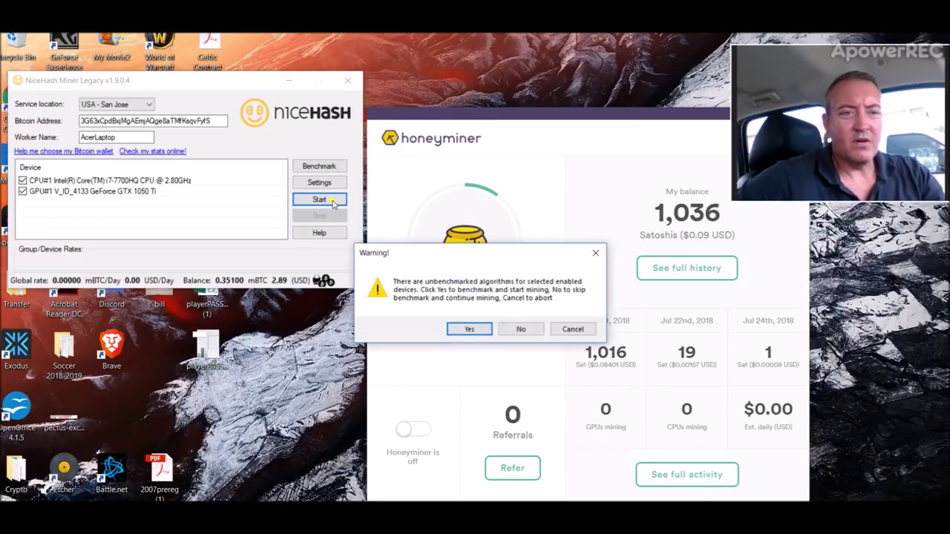
pyautogui.click(469, 330)
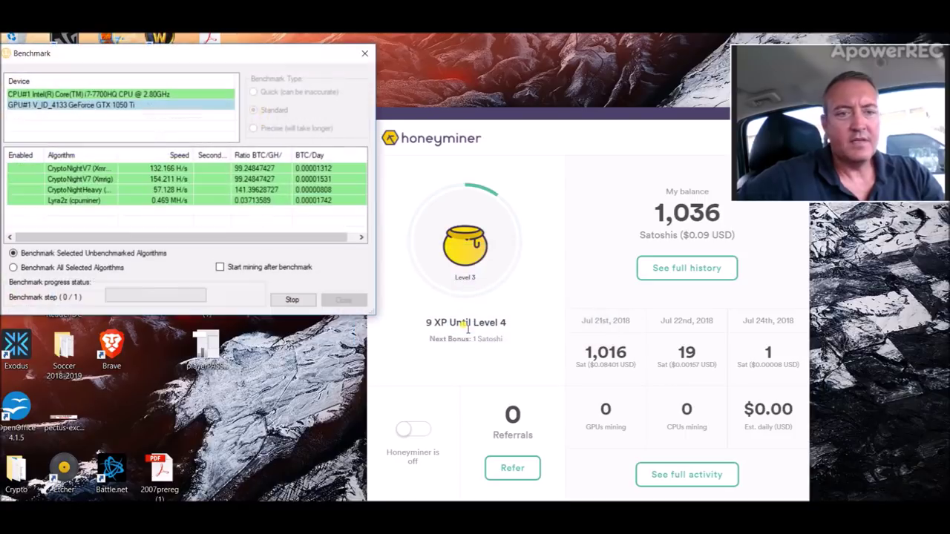
pyautogui.click(297, 303)
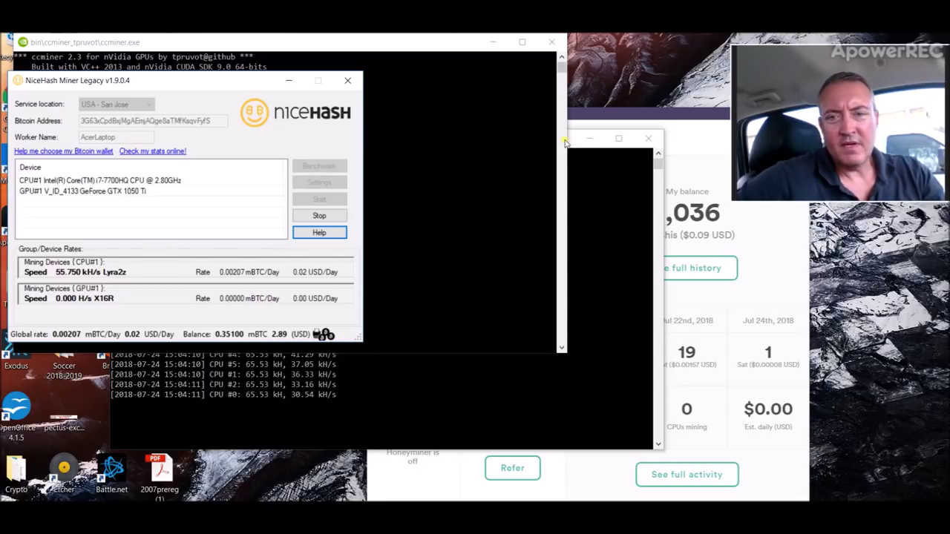
# Check the cpuminer and ccminer consoles, then stop mining after it peaks at 0.19 USD/Day.
pyautogui.click(593, 178)
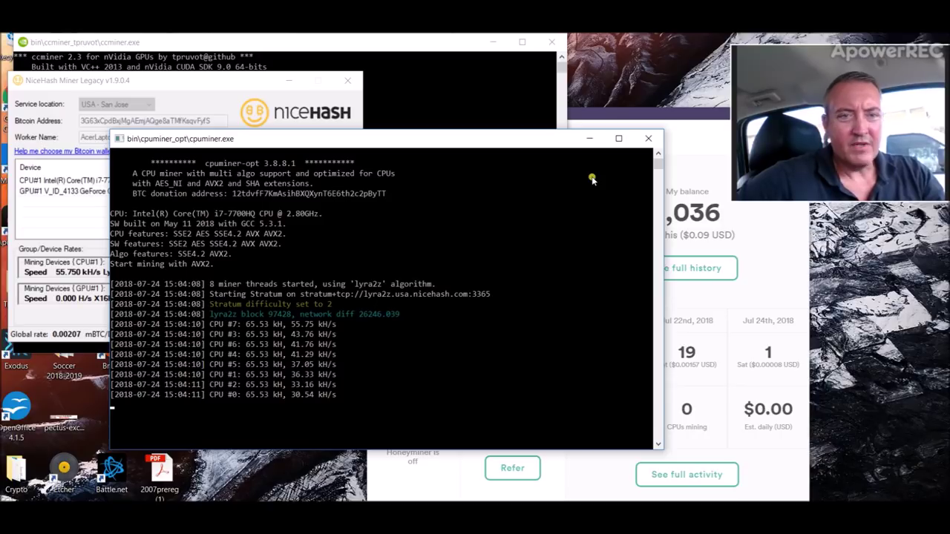
pyautogui.click(383, 41)
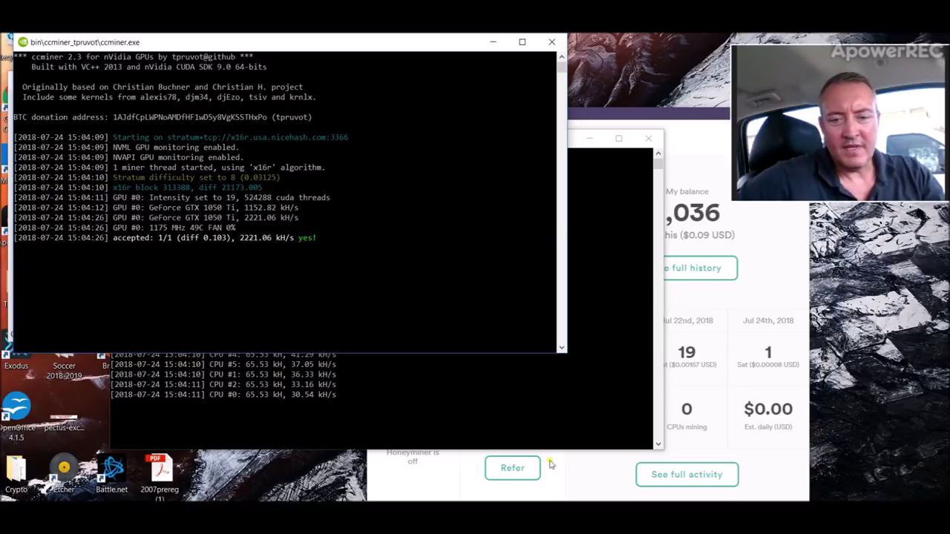
pyautogui.hotkey('alt', 'Tab')
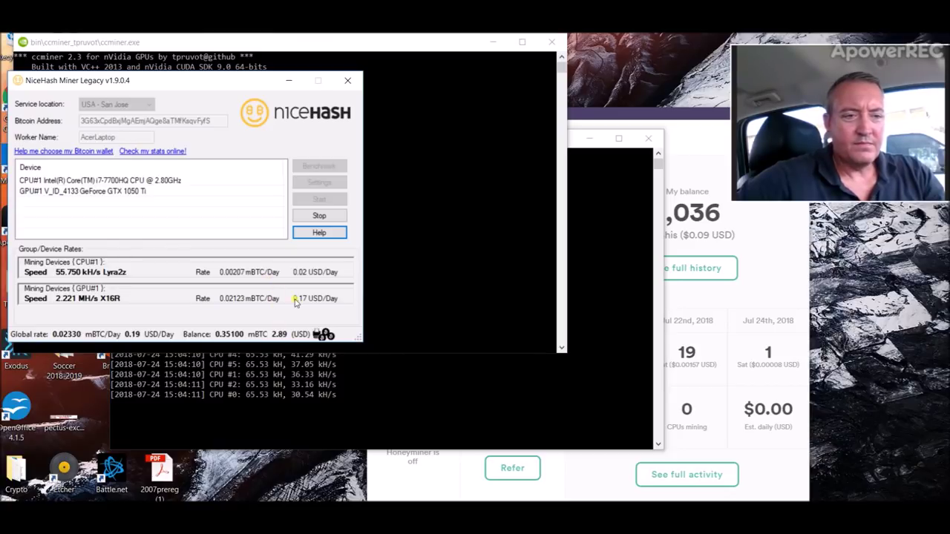
pyautogui.moveTo(167, 336)
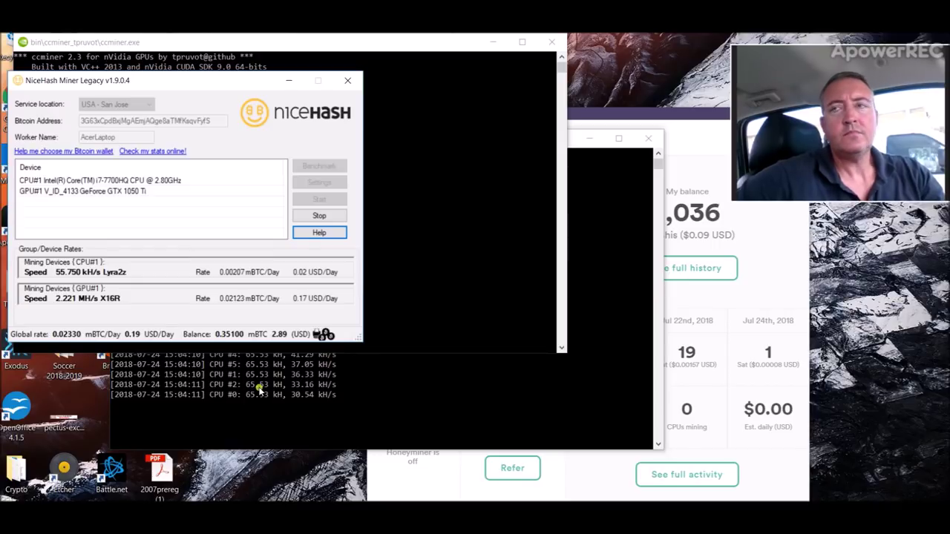
pyautogui.click(336, 216)
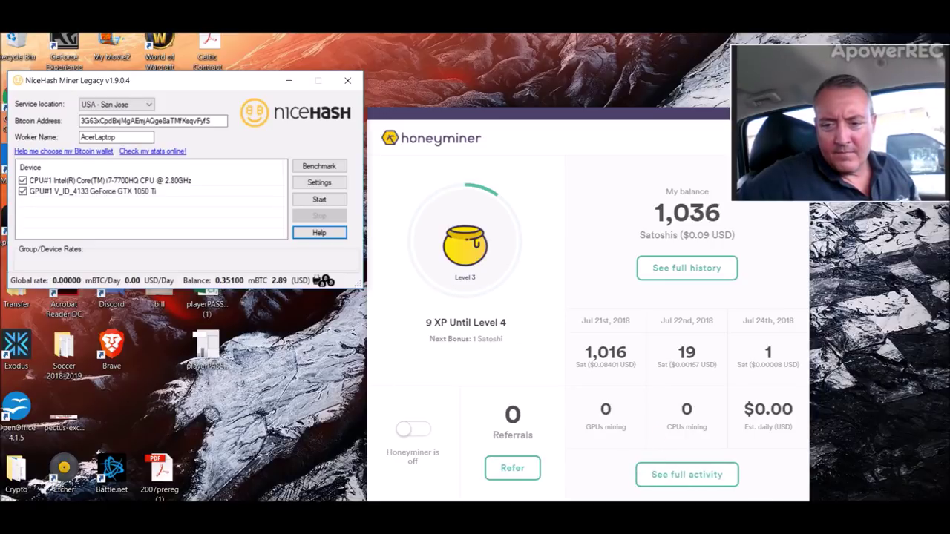
# Run a second mining session without benchmarking, review the cpuminer log, then stop at 0.20 USD/Day.
pyautogui.click(320, 200)
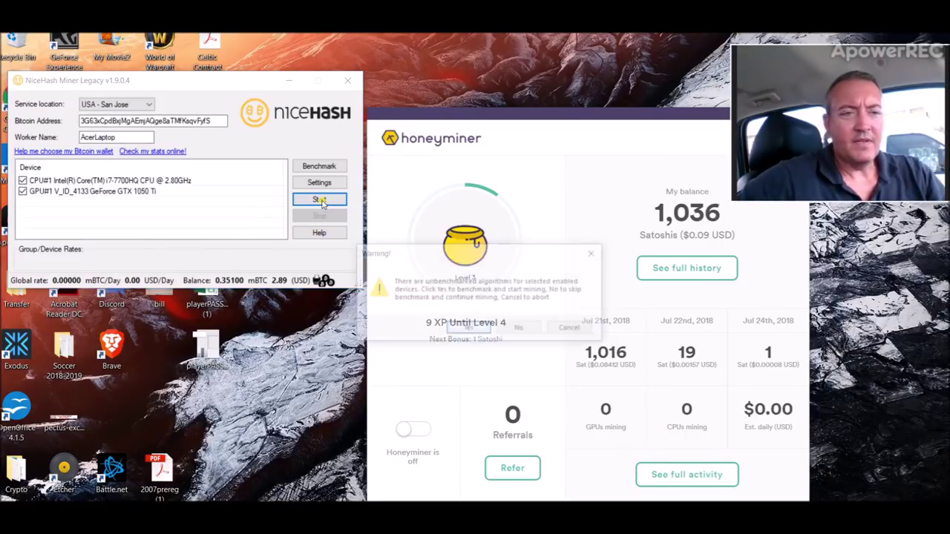
pyautogui.click(523, 328)
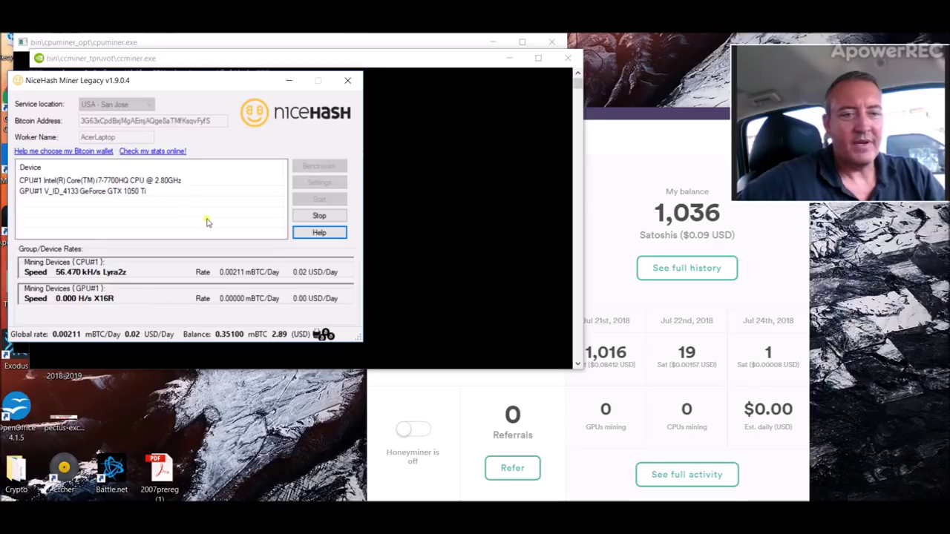
pyautogui.click(285, 42)
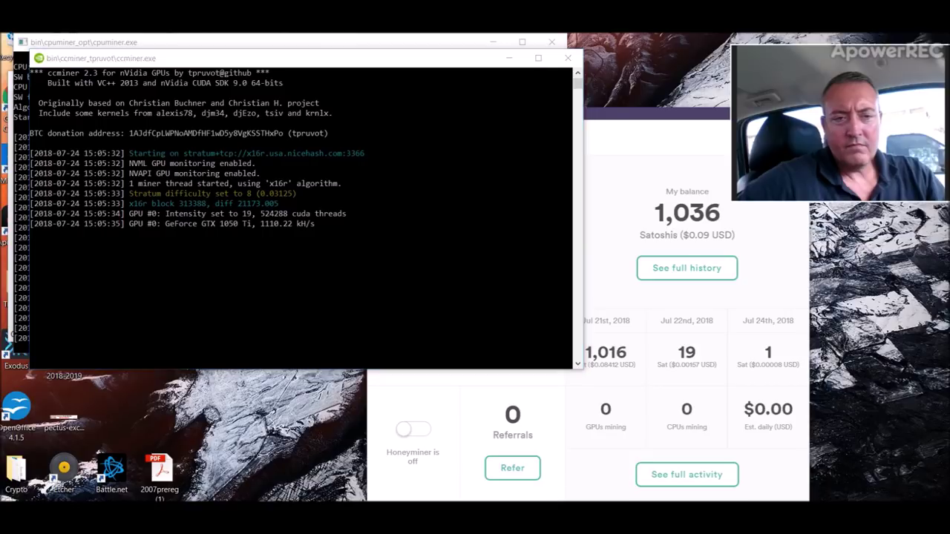
pyautogui.hotkey('alt', 'Tab')
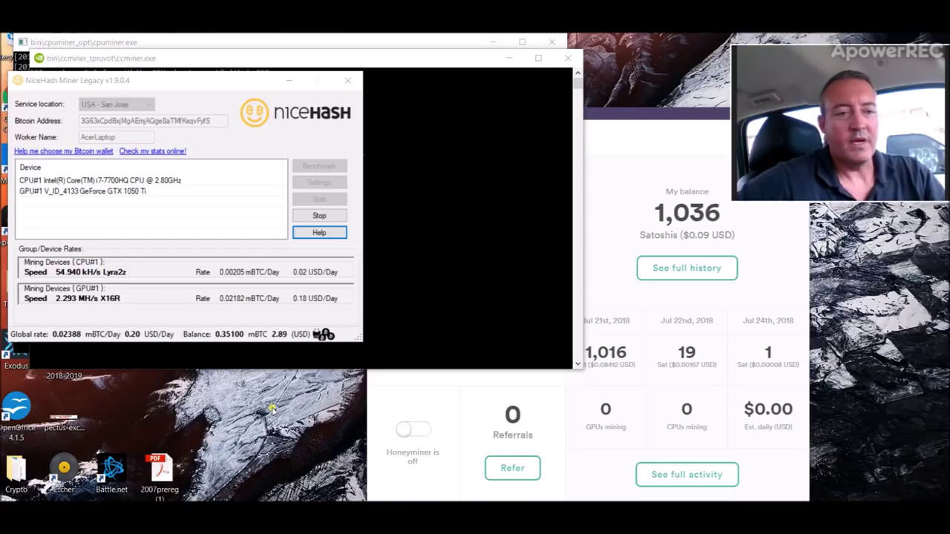
pyautogui.click(311, 219)
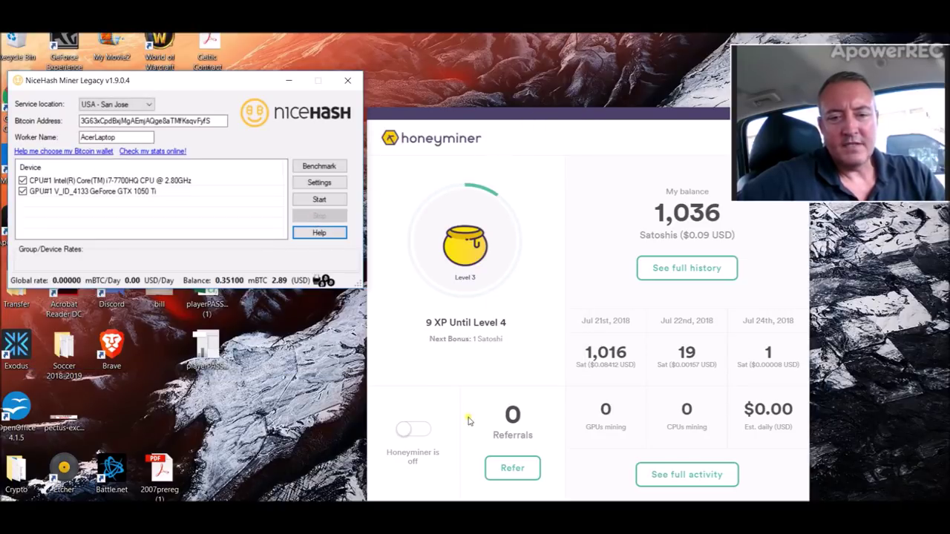
# Switch Honeyminer mining on and move its dashboard up and to the left.
pyautogui.click(408, 431)
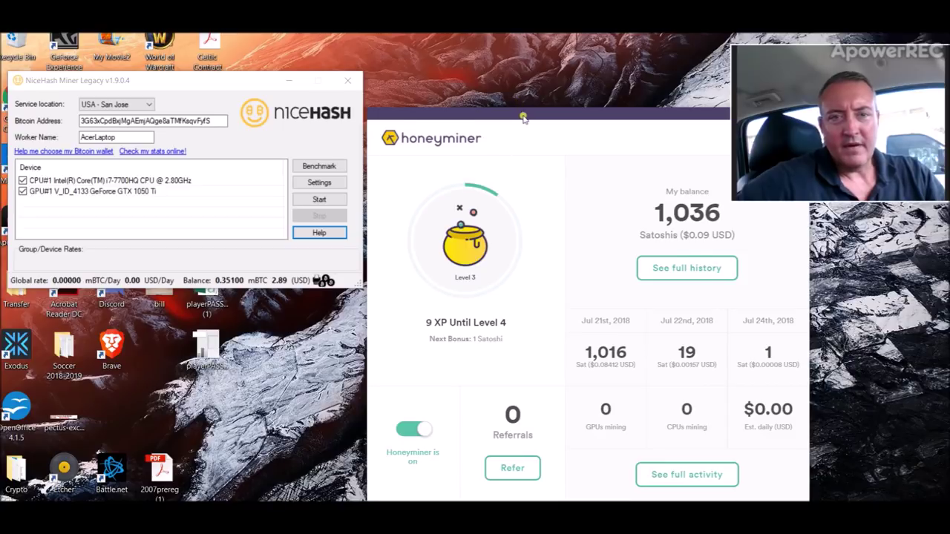
pyautogui.moveTo(522, 111); pyautogui.dragTo(368, 66)
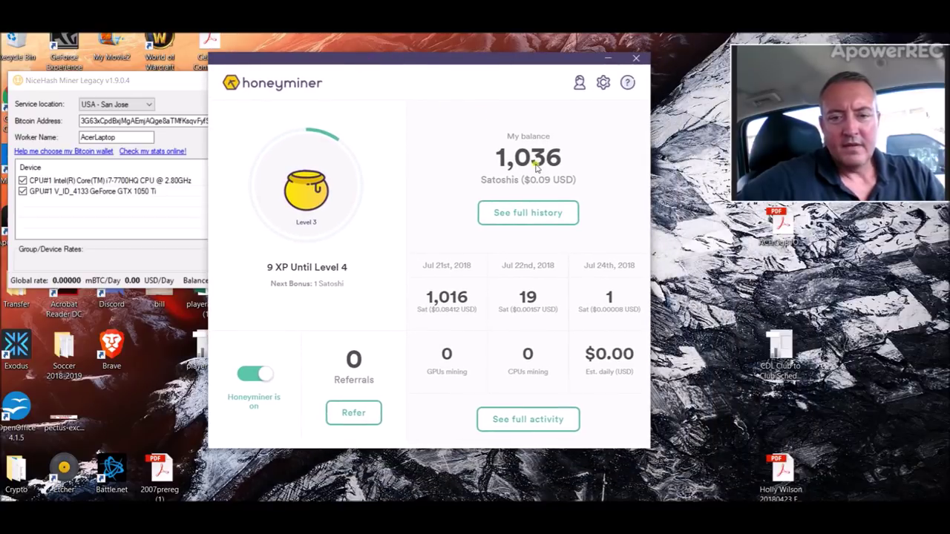
# View Honeyminer's full activity list, then return to the dashboard showing 1 GPU and 1 CPU mining.
pyautogui.click(528, 419)
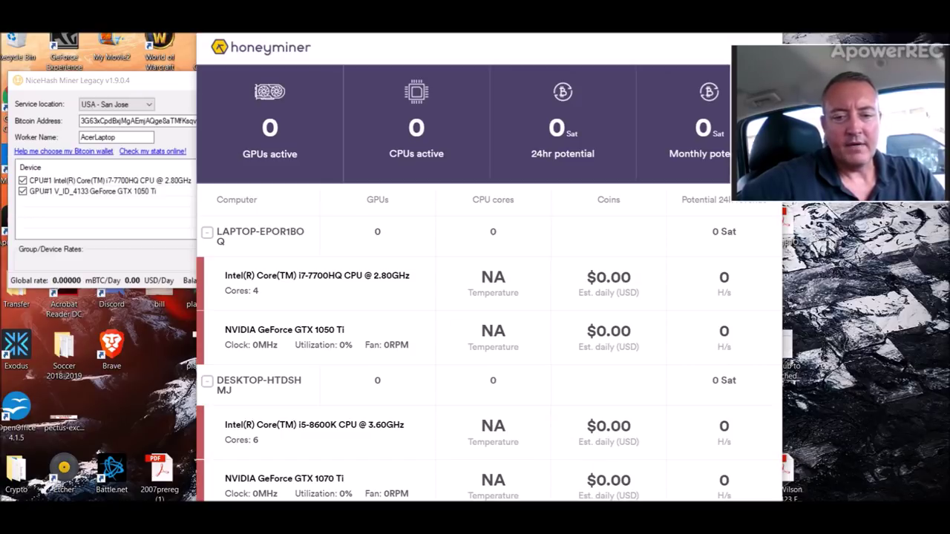
pyautogui.moveTo(460, 497)
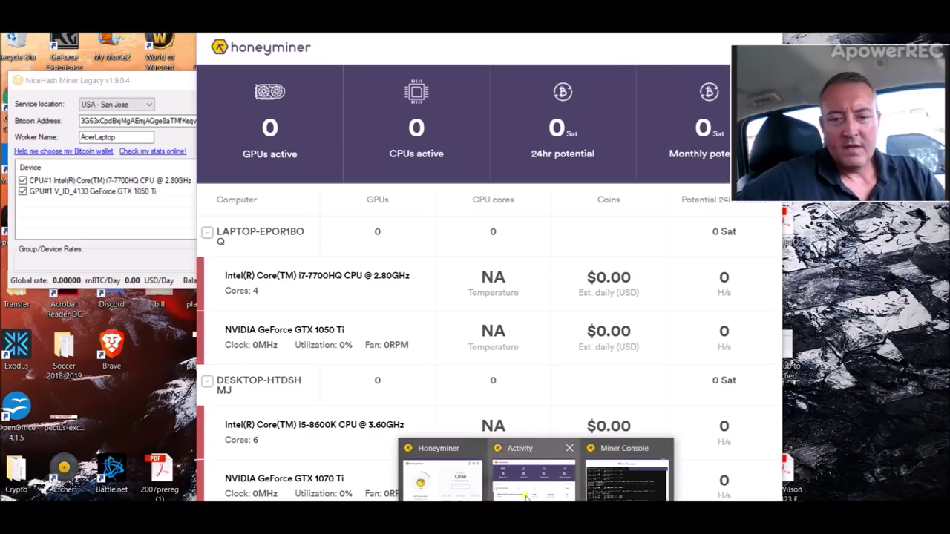
pyautogui.click(455, 494)
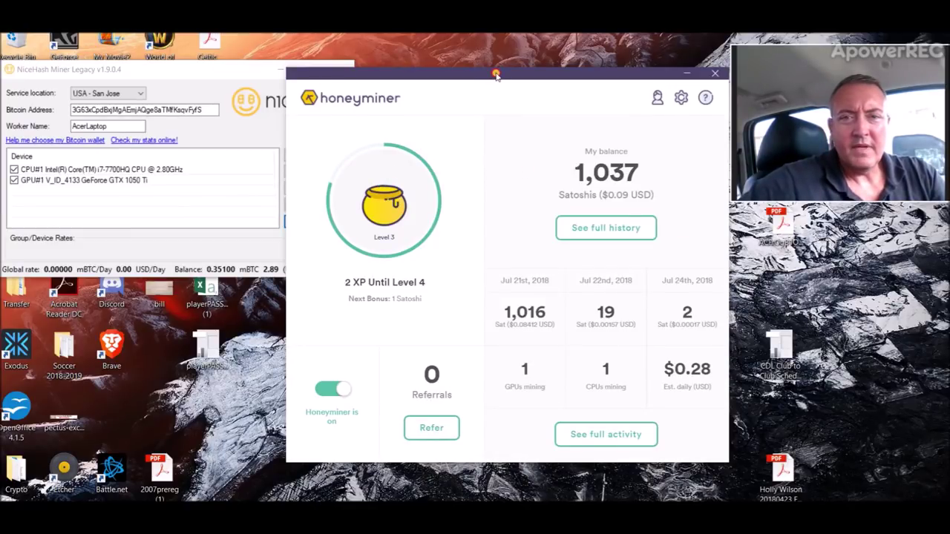
# Check the activity stats with the GTX 1050 Ti at 52°C, then bring up the Miner Console.
pyautogui.moveTo(495, 70); pyautogui.dragTo(504, 46)
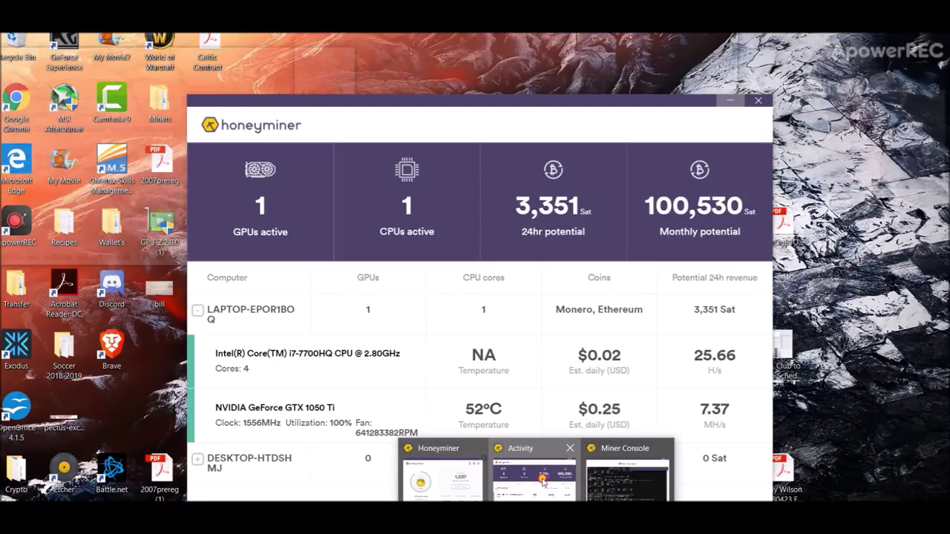
pyautogui.click(543, 481)
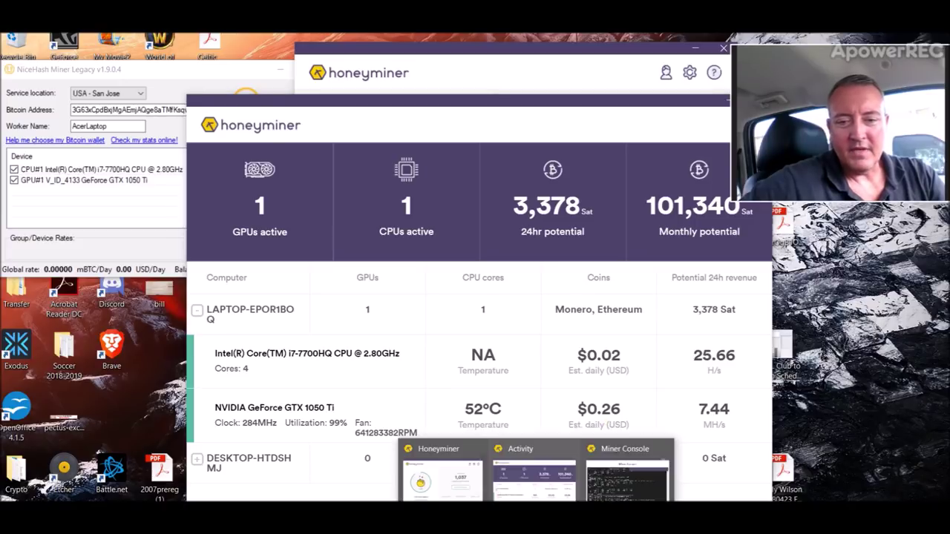
pyautogui.click(628, 463)
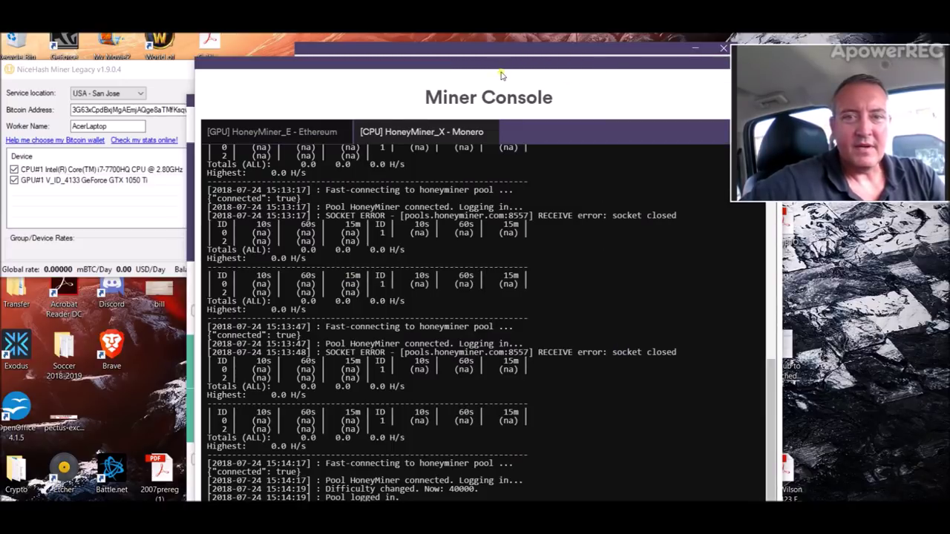
# Move the Miner Console up-left, review the GPU Ethereum miner log, and close the console.
pyautogui.moveTo(496, 90); pyautogui.dragTo(454, 63)
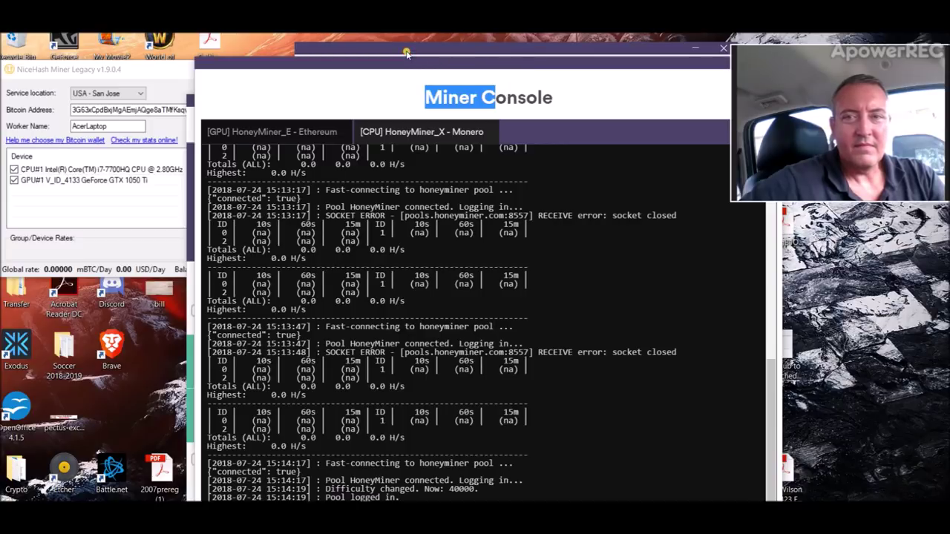
pyautogui.moveTo(541, 63); pyautogui.dragTo(471, 31)
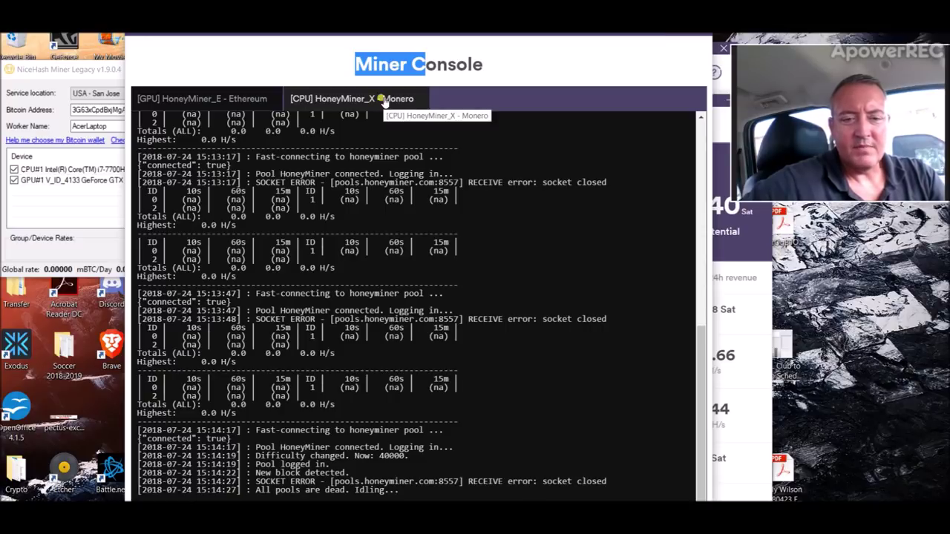
pyautogui.click(245, 101)
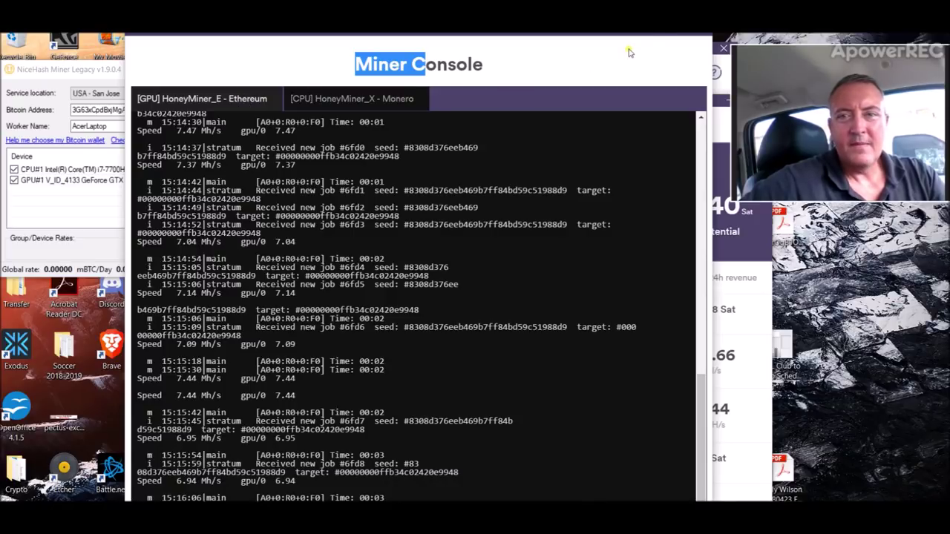
pyautogui.click(670, 37)
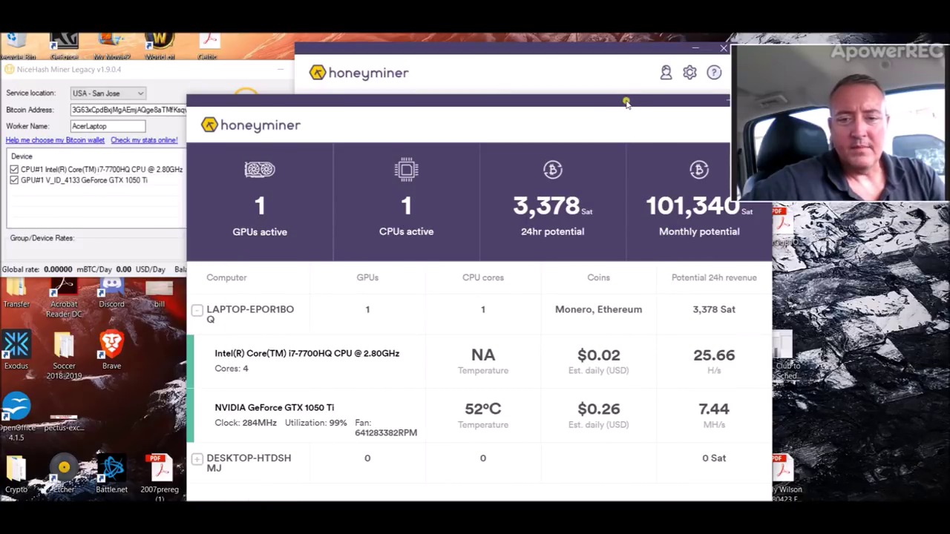
# Recheck Honeyminer's activity stats (GPU 54°C, 7.17 MH/s), then hide them to show the Level 4 dashboard.
pyautogui.moveTo(626, 102); pyautogui.dragTo(554, 100)
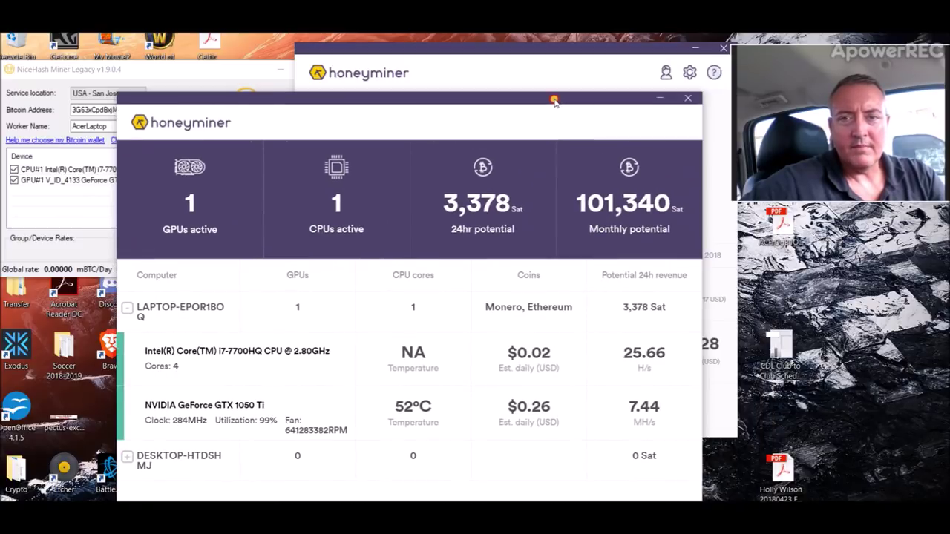
pyautogui.click(660, 98)
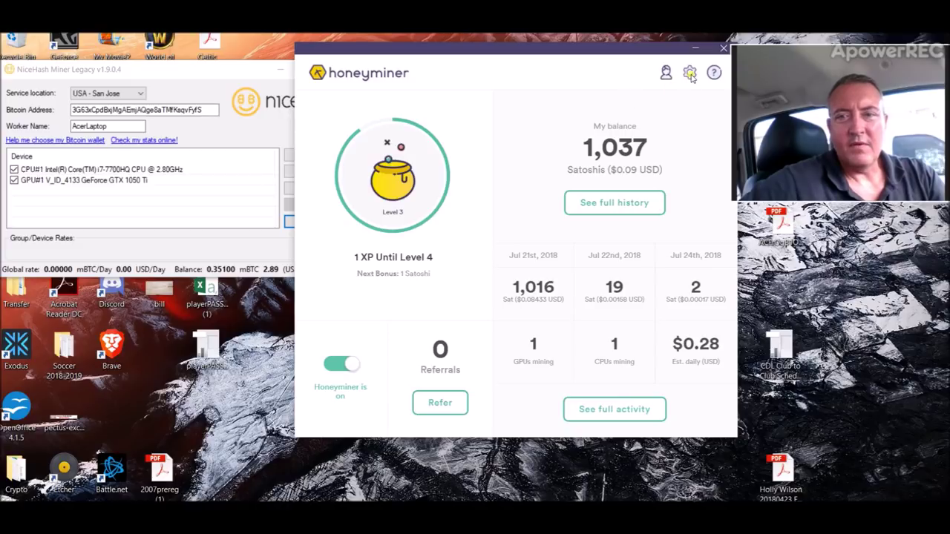
pyautogui.click(614, 411)
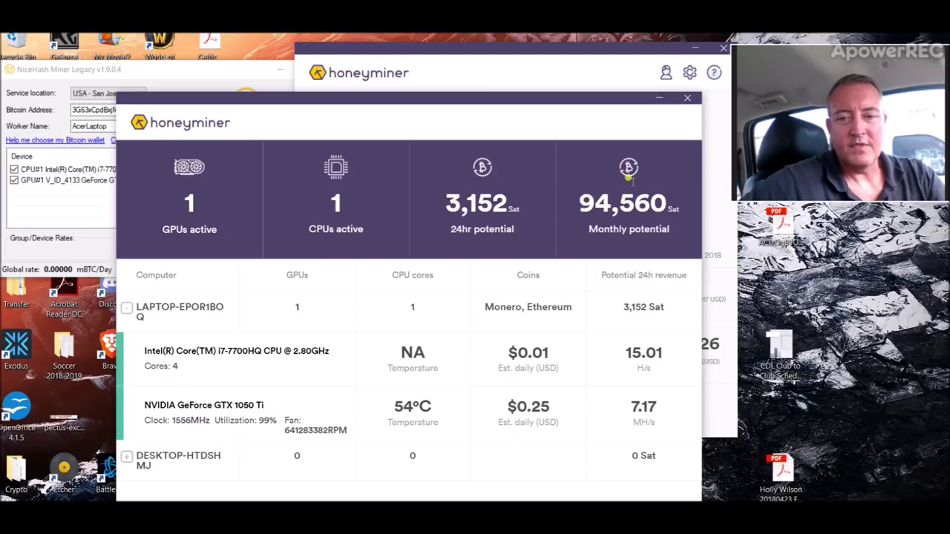
pyautogui.click(660, 97)
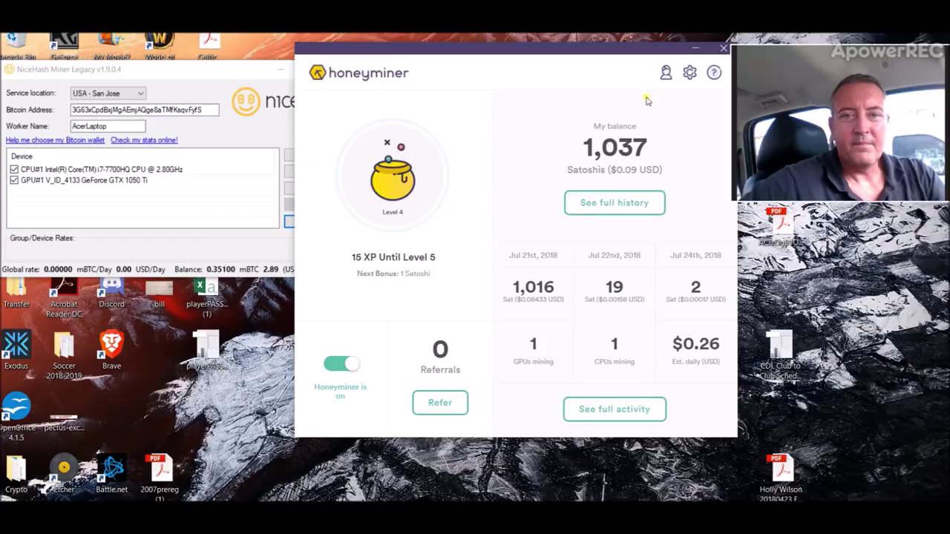
# View the Monero CPU miner log in Miner Console, close it, and show the per-device details.
pyautogui.click(690, 73)
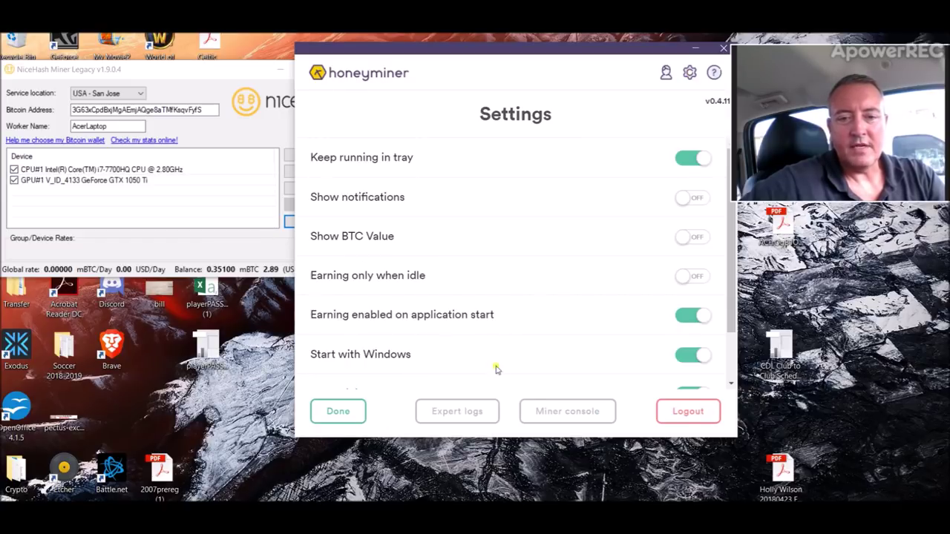
pyautogui.click(547, 413)
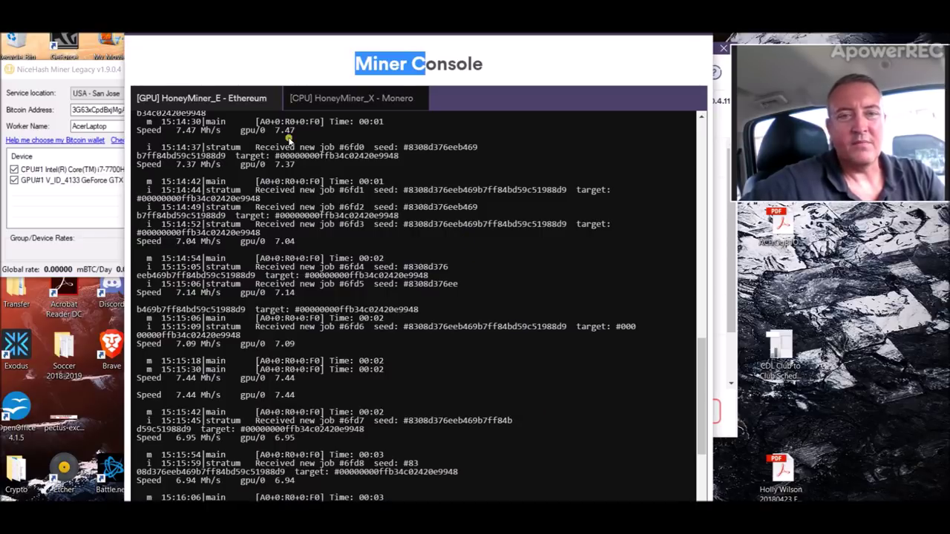
pyautogui.click(330, 100)
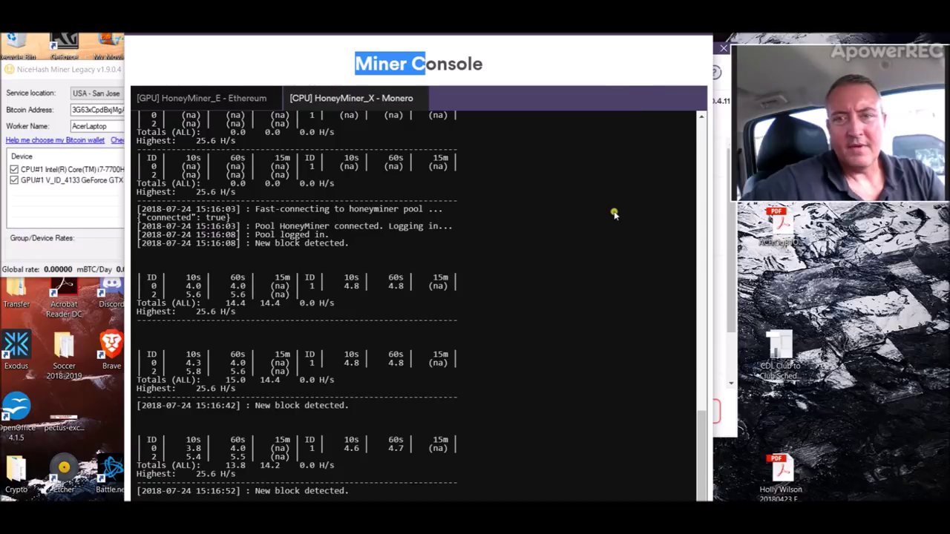
pyautogui.click(670, 34)
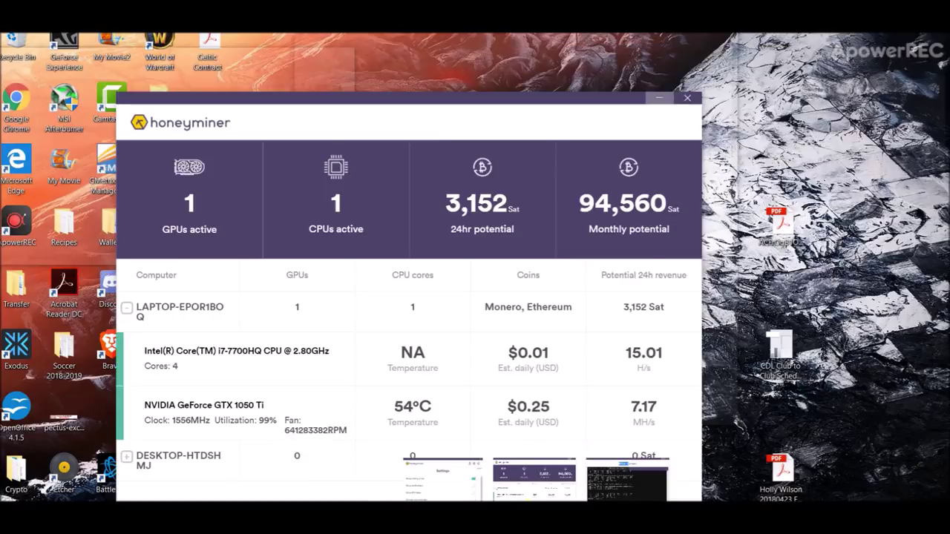
pyautogui.click(535, 479)
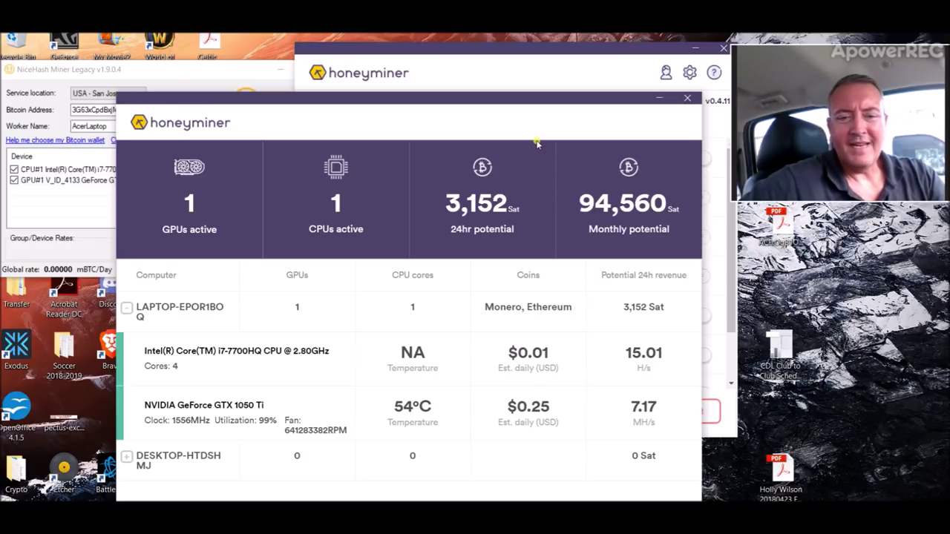
# Minimize the device details and exit Settings, returning to the 1,037-satoshi dashboard.
pyautogui.click(659, 99)
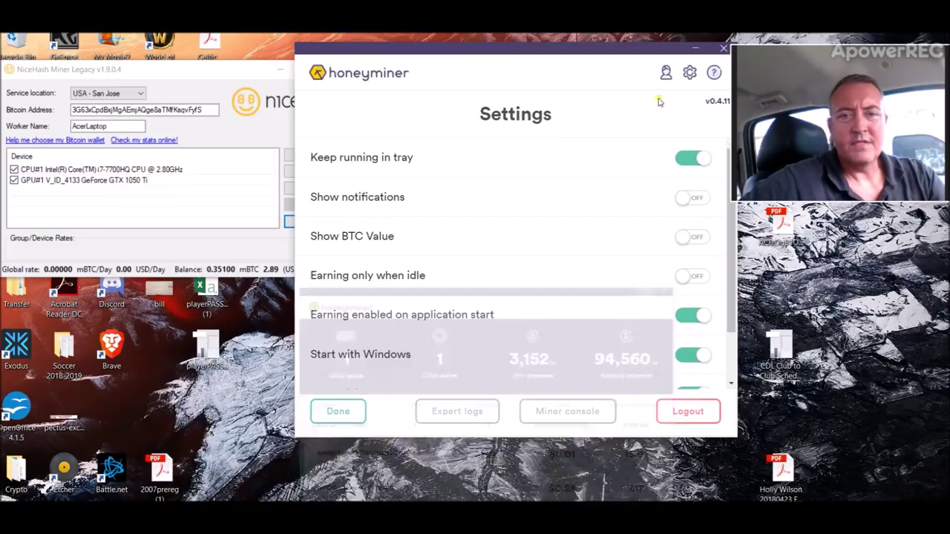
pyautogui.click(339, 412)
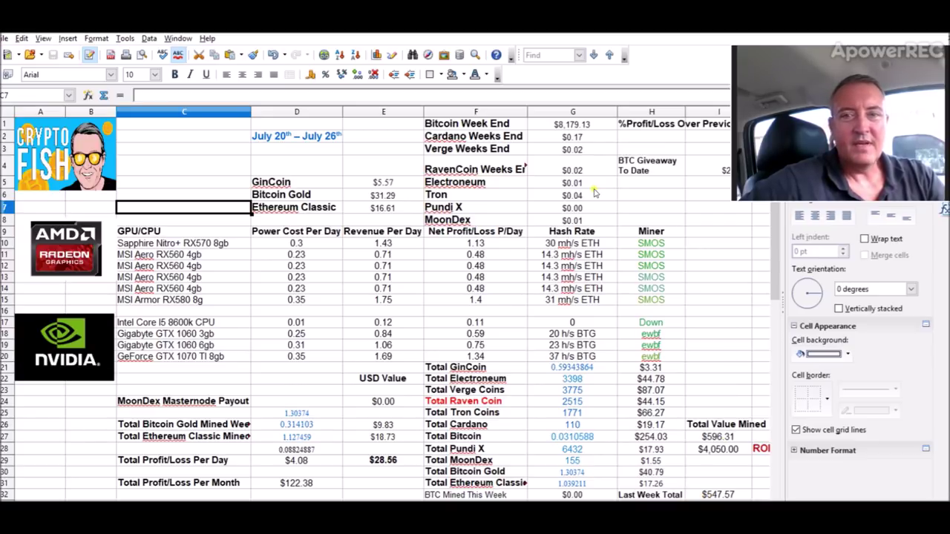
pyautogui.click(544, 126)
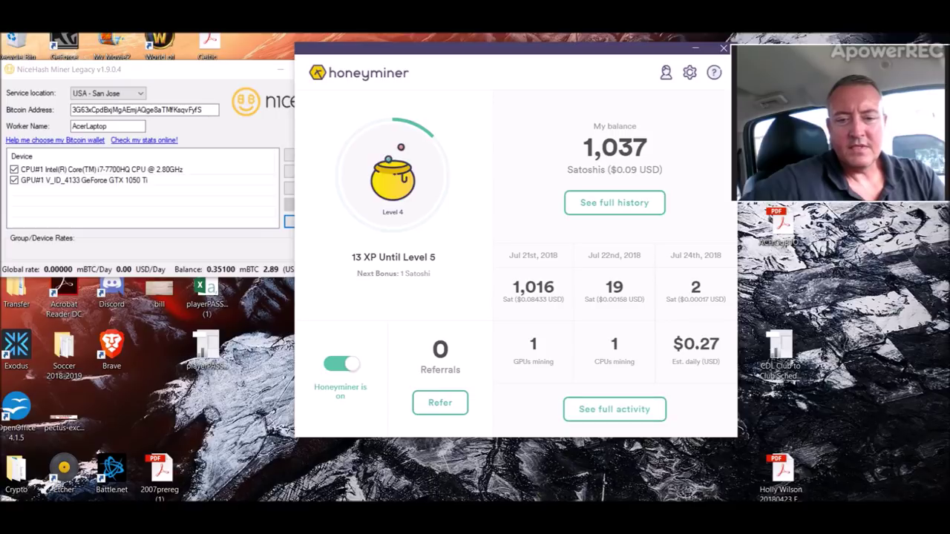
# Check the Monero miner console log, close it, and minimize NiceHash Miner.
pyautogui.moveTo(540, 501)
pyautogui.click(601, 486)
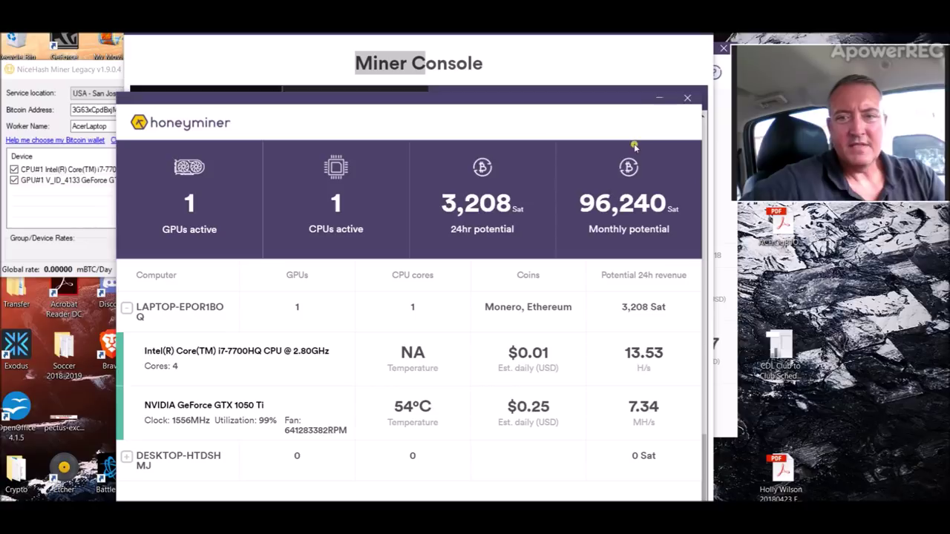
pyautogui.click(659, 98)
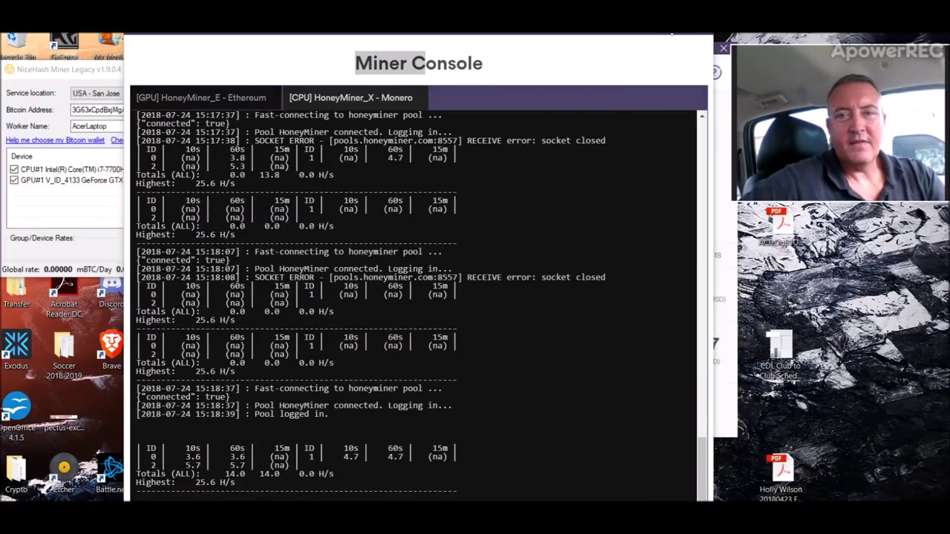
pyautogui.click(673, 35)
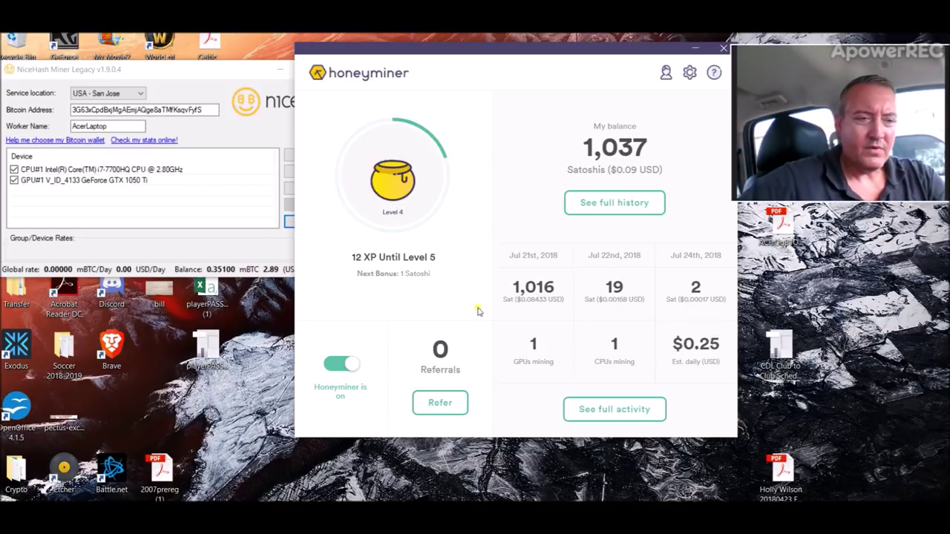
pyautogui.click(280, 69)
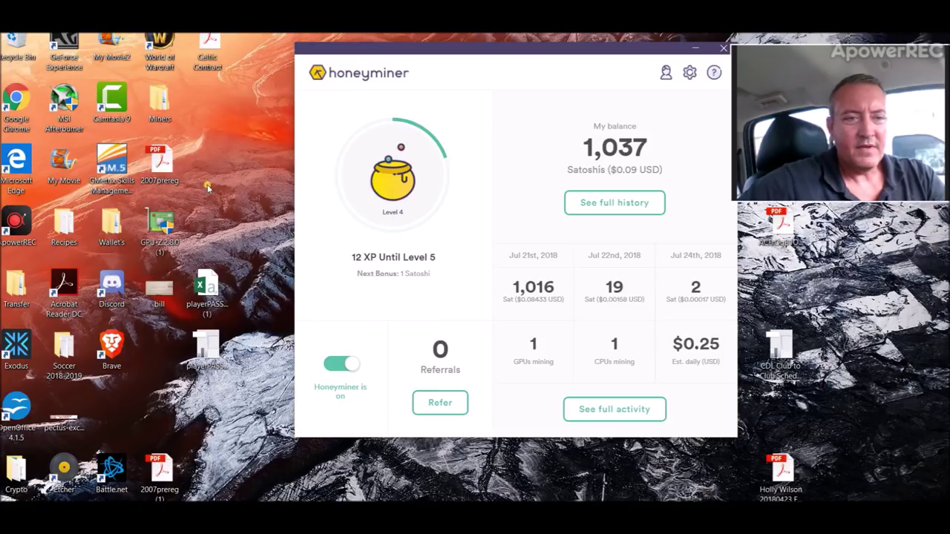
# Launch GPU-Z from its desktop shortcut to show the GeForce GTX 1050 Ti details.
pyautogui.doubleClick(163, 226)
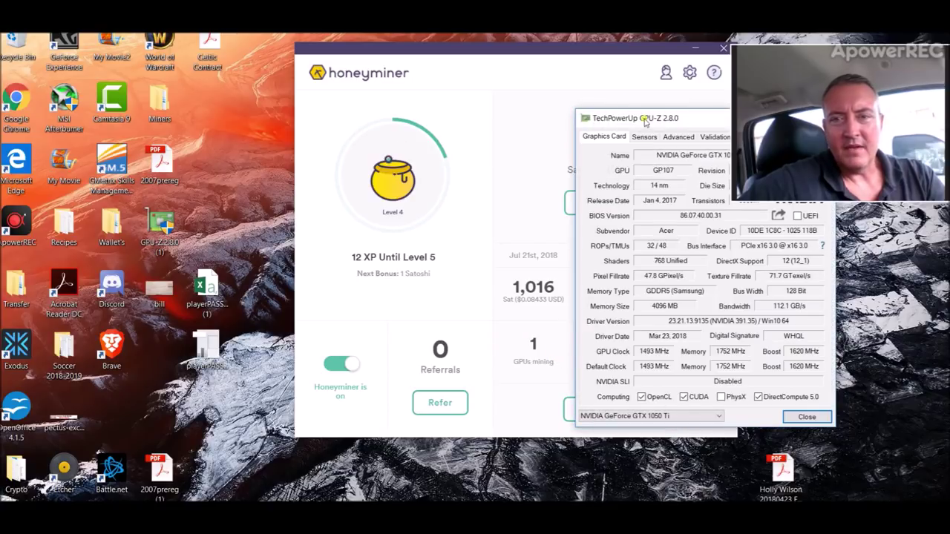
# Place GPU-Z on the left and view its Advanced temperature limits and live Sensors readings.
pyautogui.moveTo(644, 121); pyautogui.dragTo(142, 112)
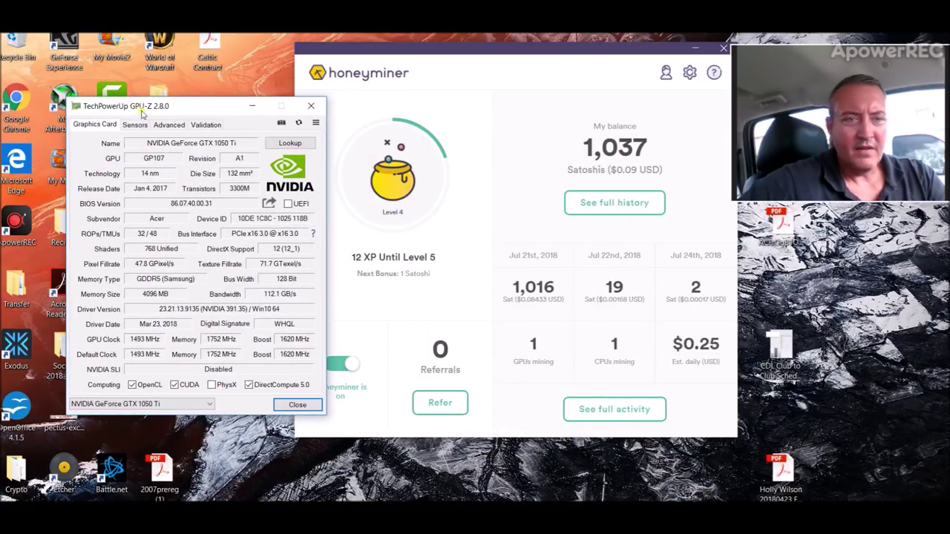
pyautogui.click(165, 126)
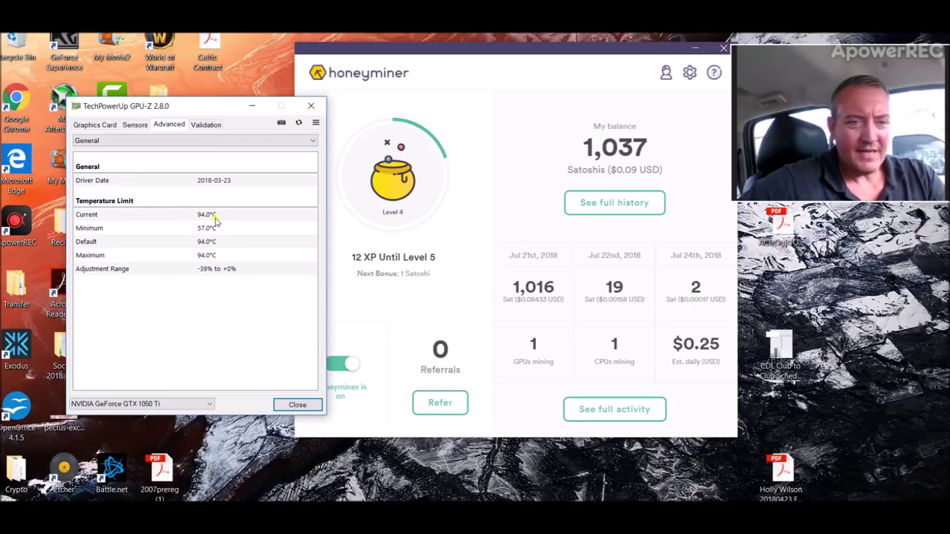
pyautogui.click(136, 126)
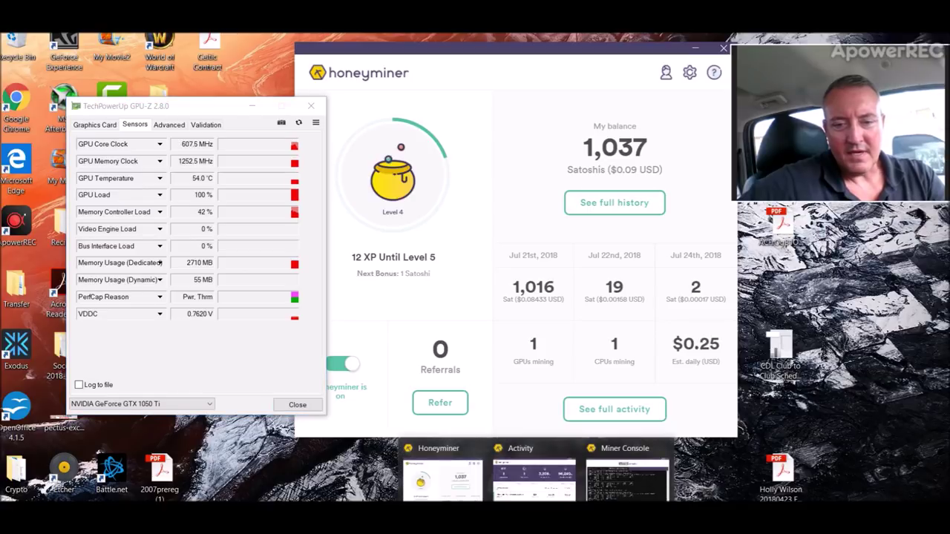
pyautogui.click(509, 475)
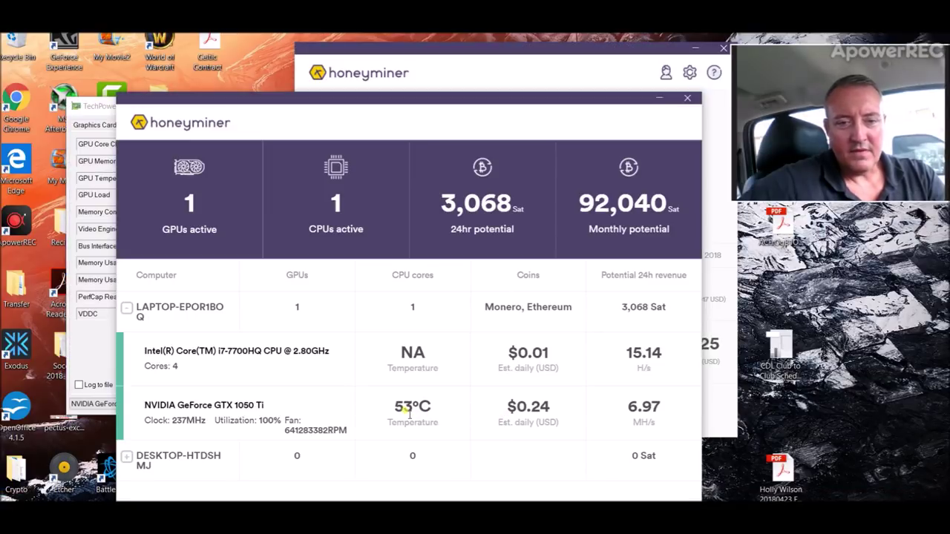
pyautogui.moveTo(463, 101); pyautogui.dragTo(622, 115)
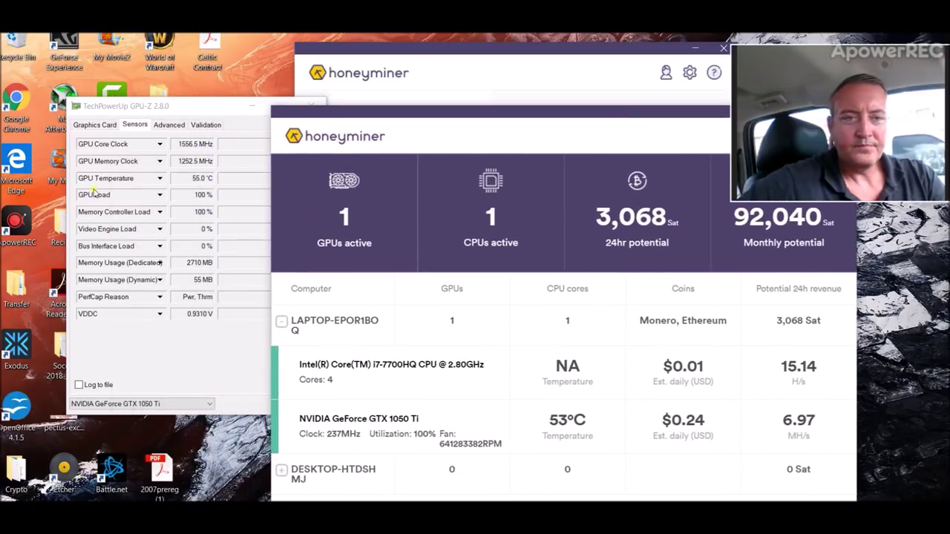
pyautogui.click(201, 108)
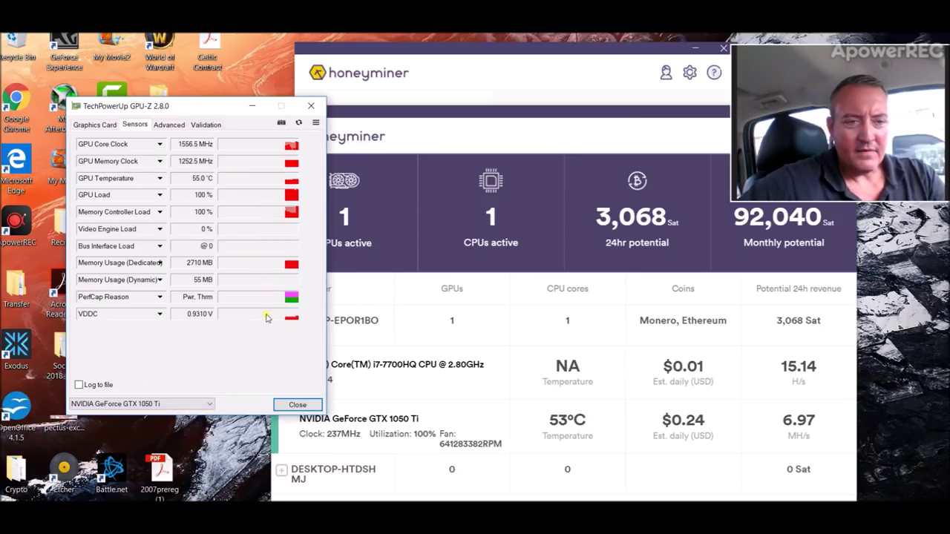
pyautogui.click(312, 106)
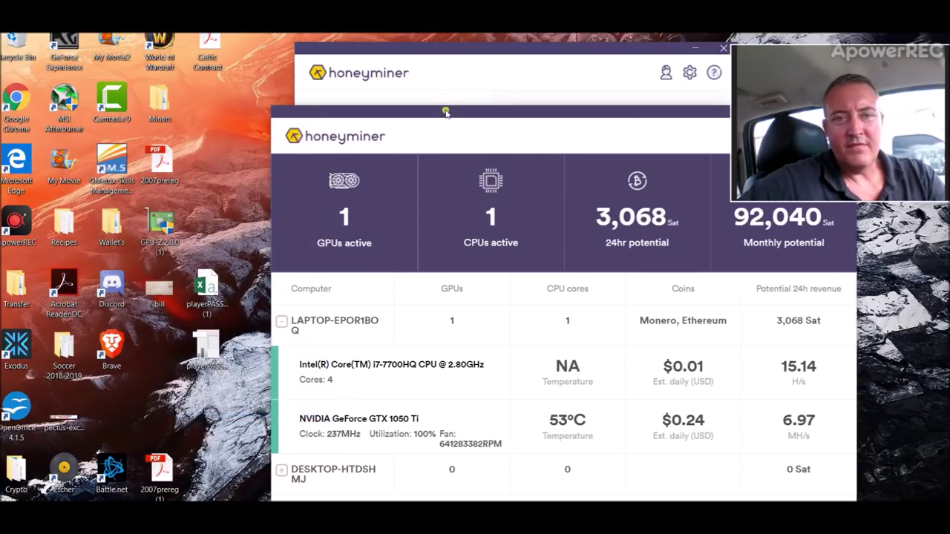
# Move the device details window left and minimize it, showing the 1,037-satoshi dashboard.
pyautogui.moveTo(446, 109); pyautogui.dragTo(243, 97)
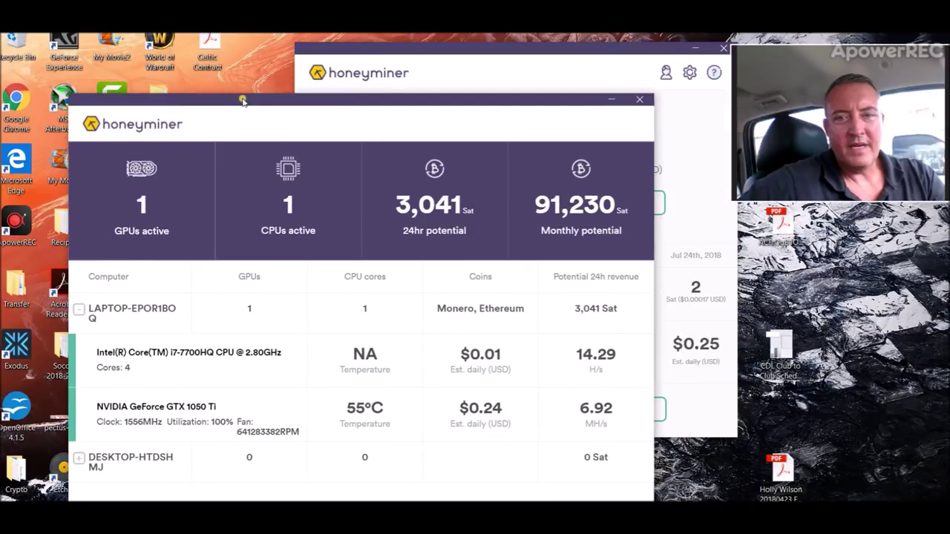
pyautogui.click(611, 100)
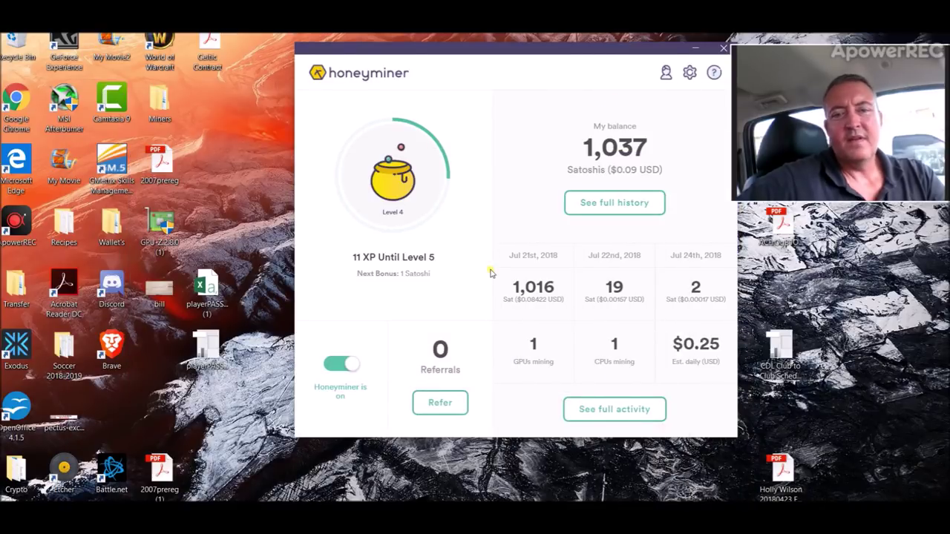